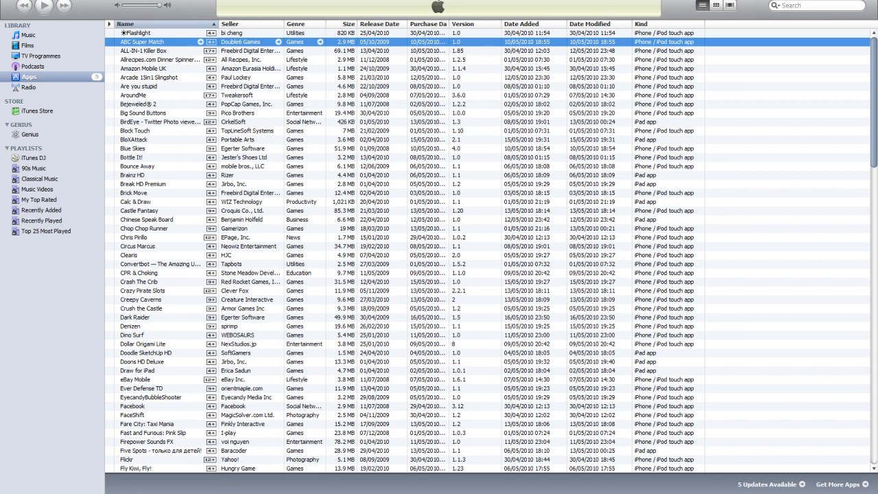
# - In Firefox, visit the CutePDF Writer page, cancel its installer download, and return to the YouTube tab
pyautogui.hotkey('alt', 'Tab')
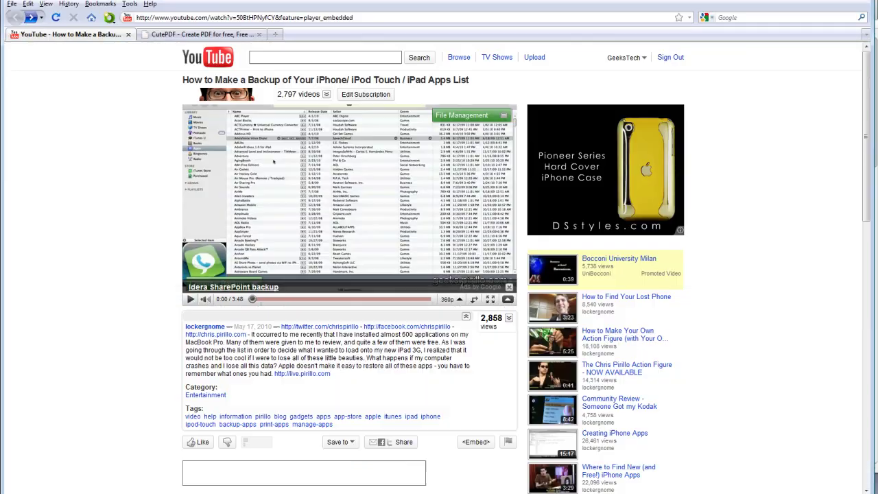
pyautogui.click(160, 36)
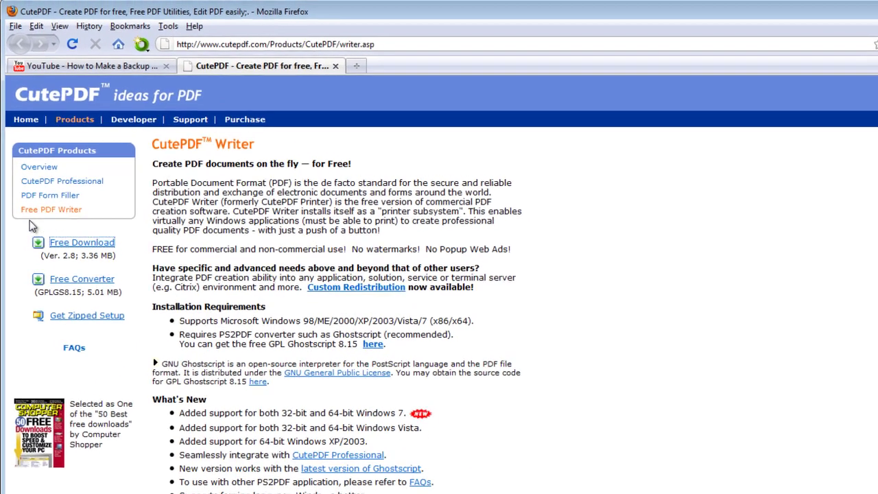
pyautogui.click(79, 248)
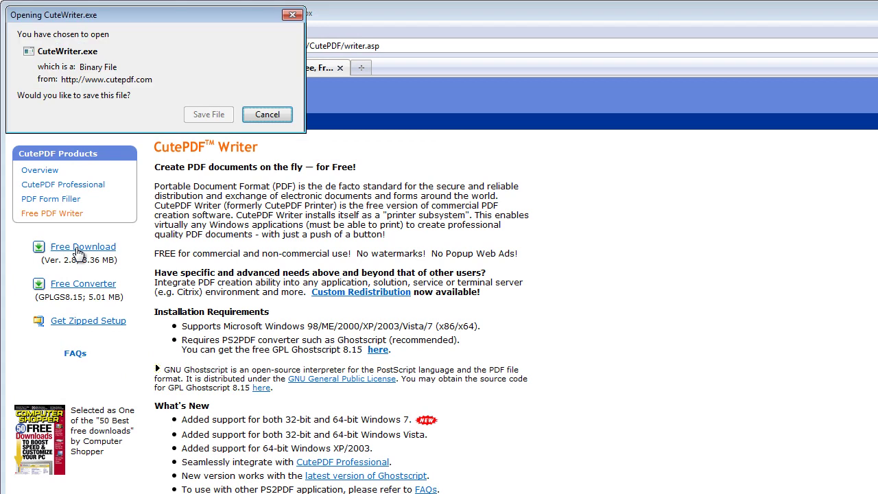
pyautogui.click(261, 115)
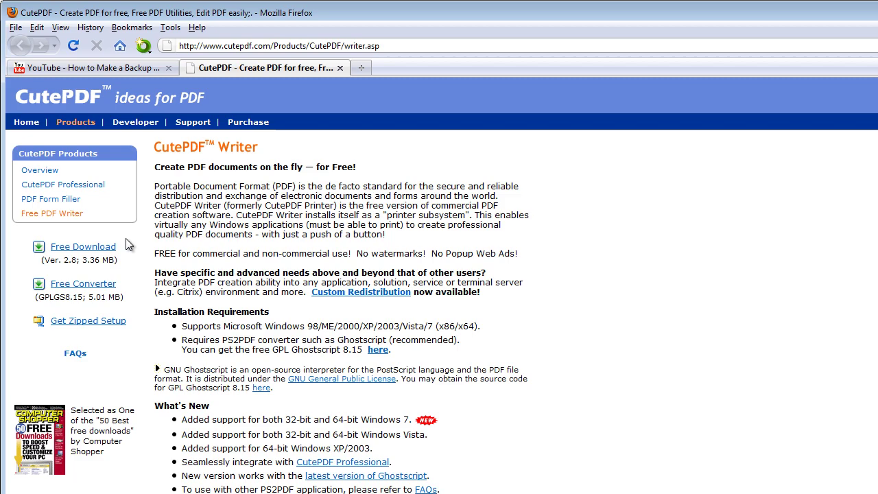
pyautogui.click(145, 68)
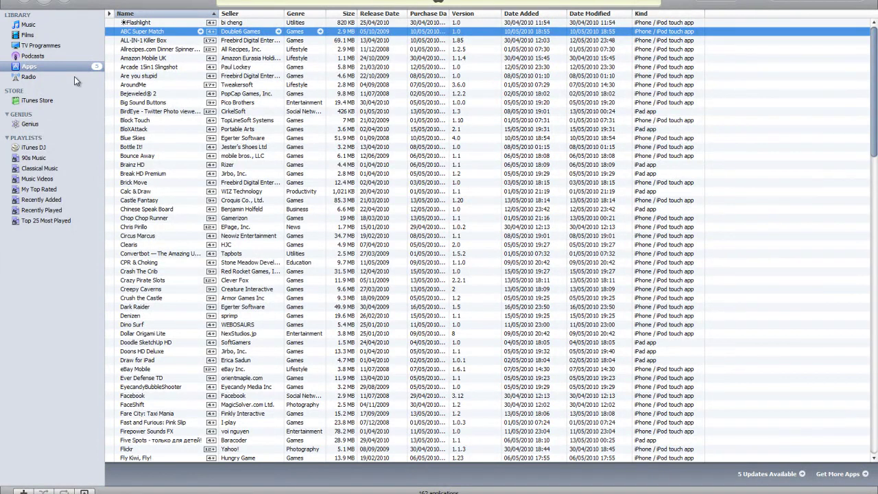
# - Select the Apps library list and bring up printing with Ctrl+P
pyautogui.click(38, 69)
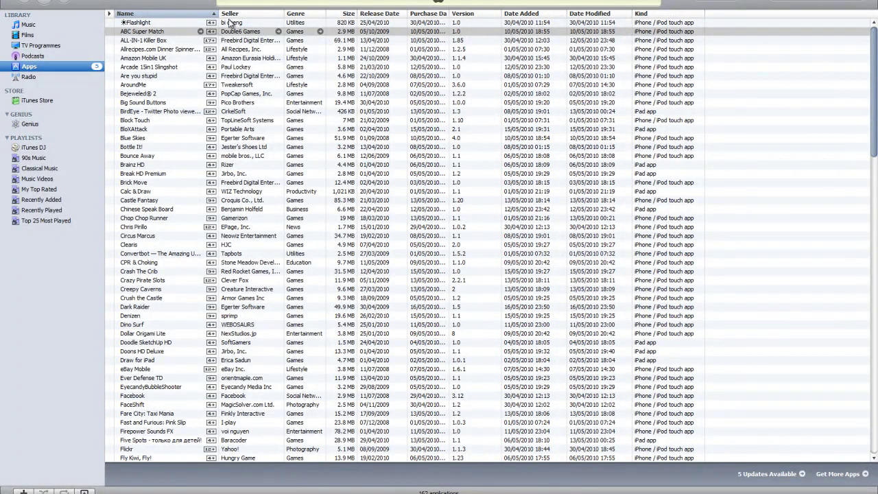
pyautogui.scroll(-1, 206, 180)
pyautogui.scroll(1, 233, 184)
pyautogui.hotkey('ctrl', 'p')
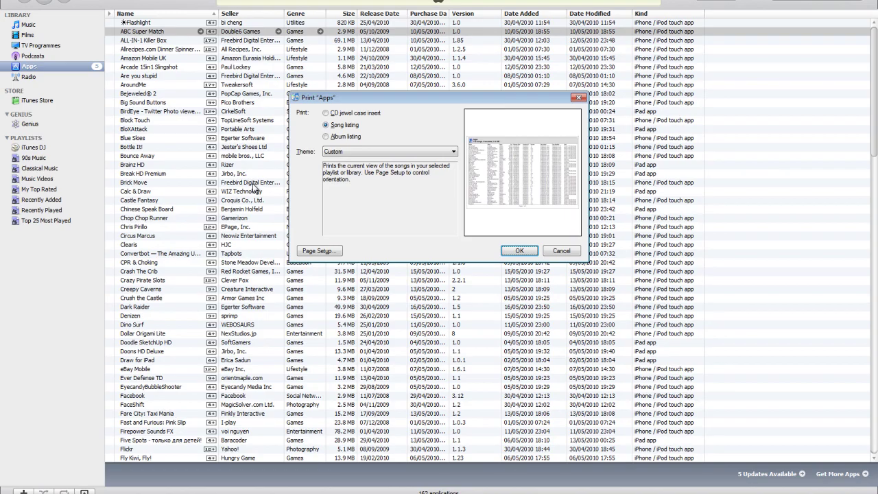
# - Set the Print "Apps" dialog to a Song listing with the Custom theme
pyautogui.moveTo(402, 98); pyautogui.dragTo(357, 96)
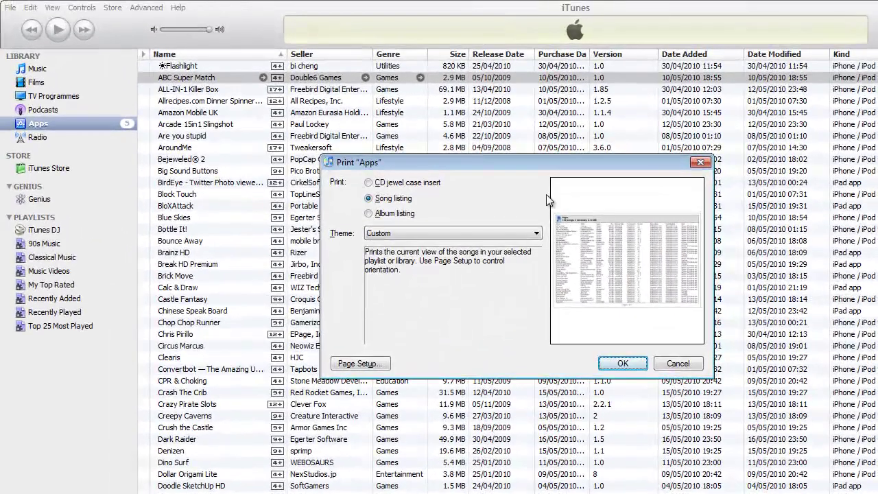
pyautogui.moveTo(508, 164)
pyautogui.mouseDown()
pyautogui.moveTo(529, 160)
pyautogui.moveTo(506, 160)
pyautogui.mouseUp()
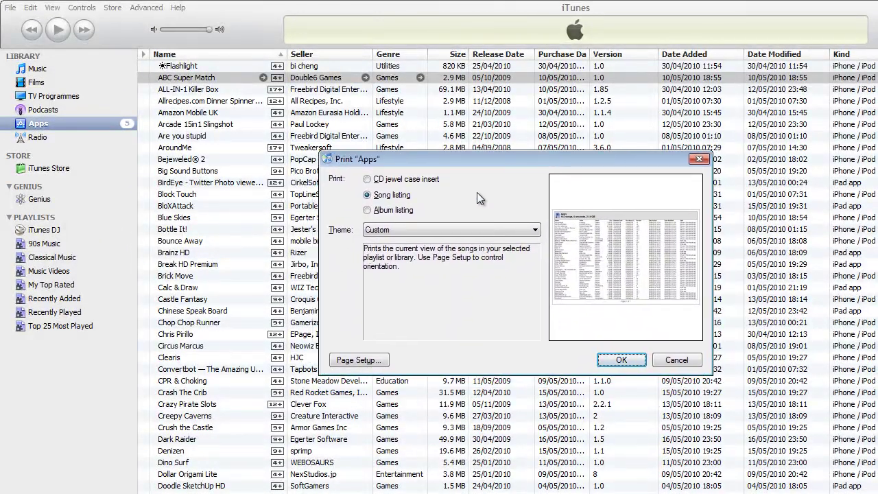
pyautogui.click(368, 196)
pyautogui.click(376, 235)
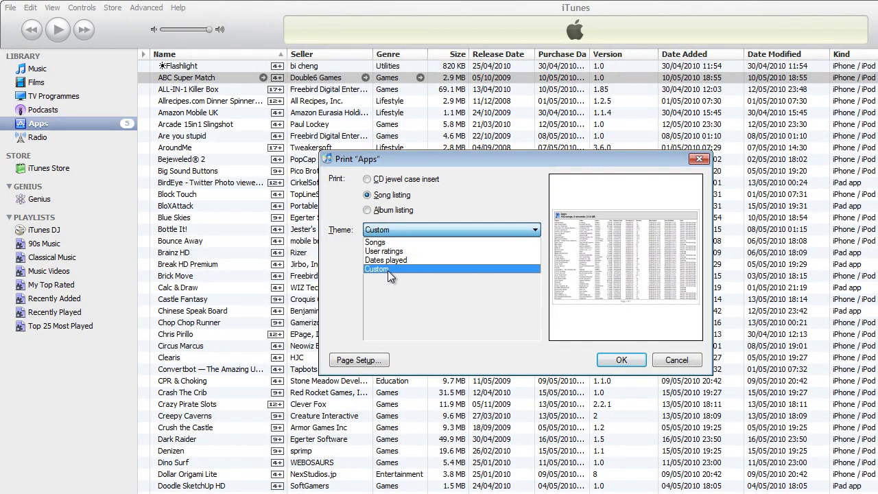
pyautogui.click(389, 272)
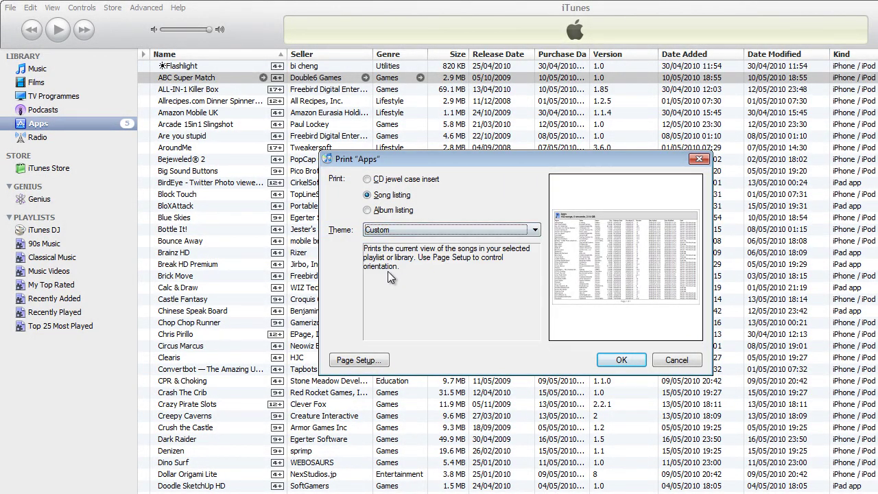
# - Confirm page setup with Tabloid paper, landscape orientation and 0.25-inch margins
pyautogui.click(373, 363)
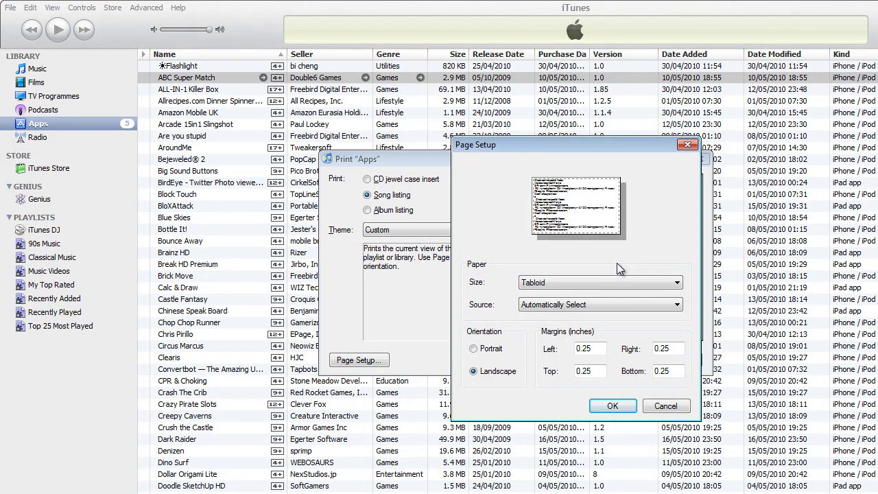
pyautogui.click(528, 285)
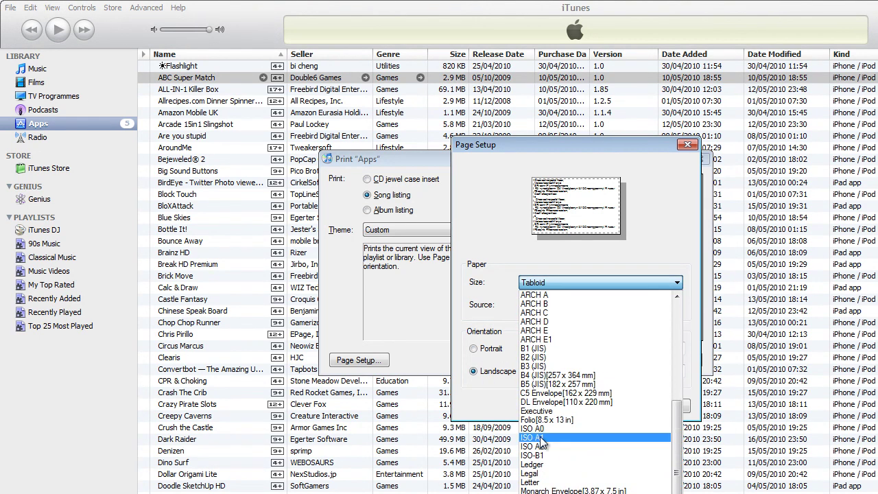
pyautogui.press('Escape')
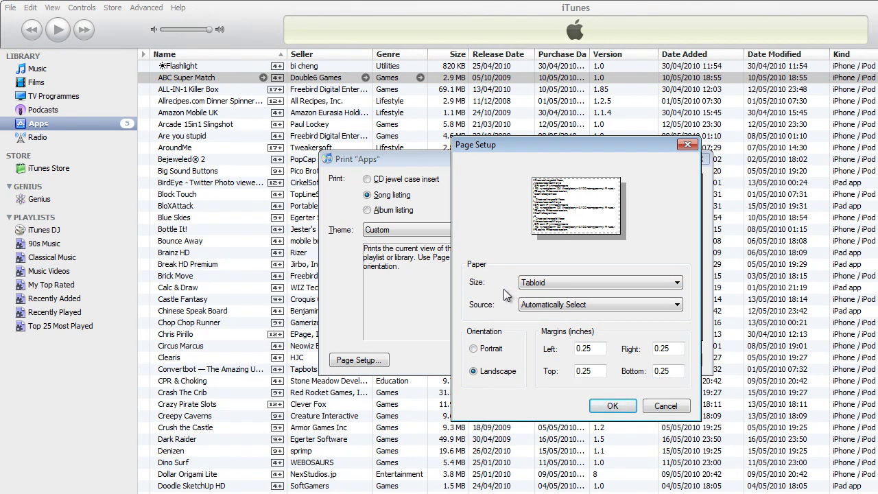
pyautogui.moveTo(601, 152); pyautogui.dragTo(542, 161)
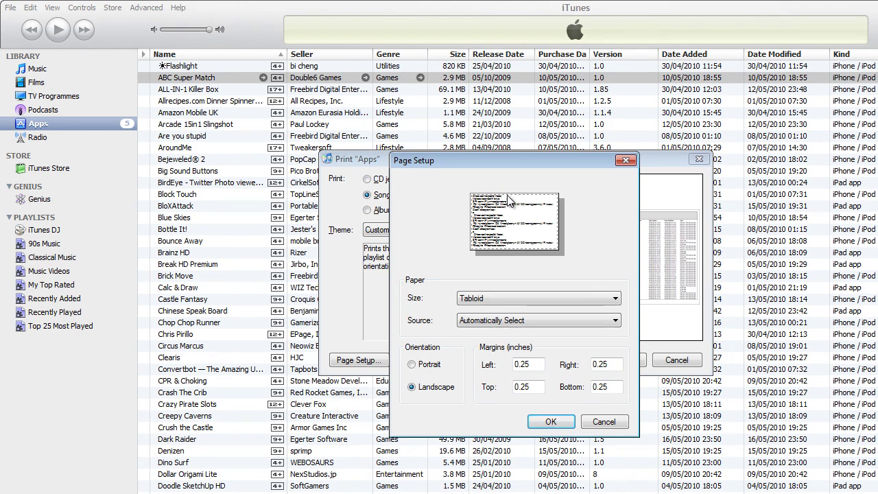
pyautogui.moveTo(463, 164); pyautogui.dragTo(480, 154)
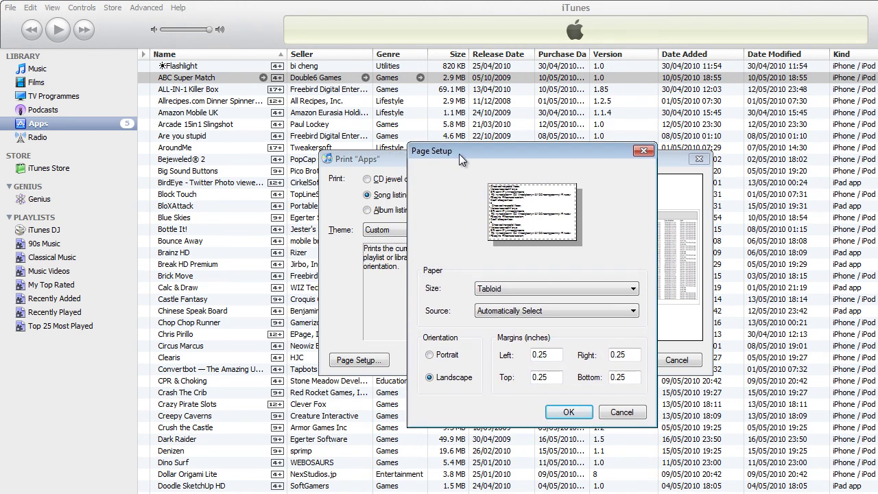
pyautogui.click(569, 412)
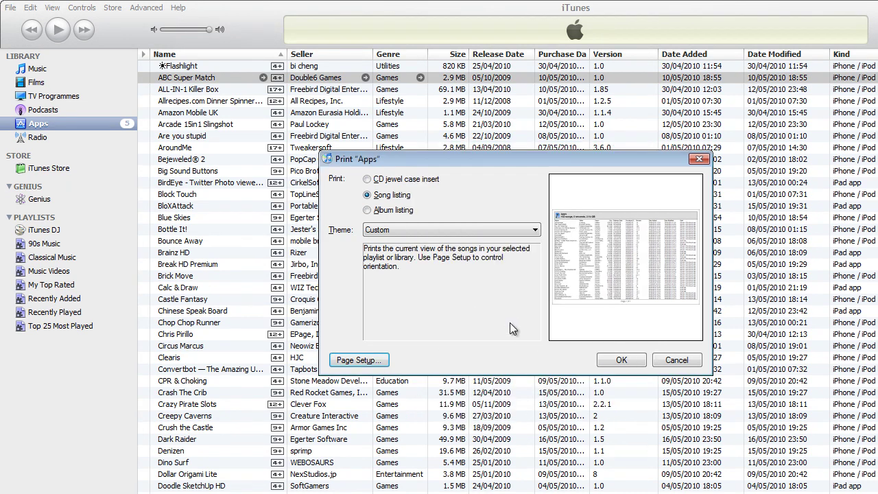
# - Print the Apps song listing to the CutePDF Writer printer
pyautogui.click(621, 361)
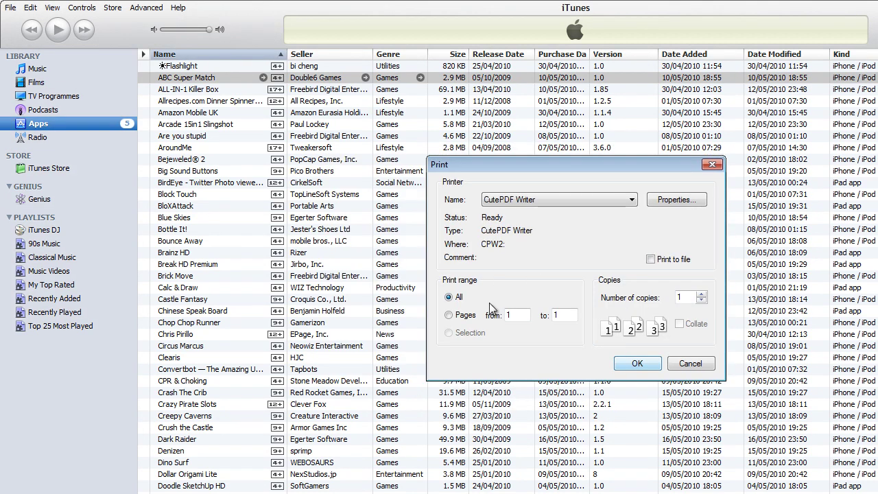
pyautogui.moveTo(530, 163); pyautogui.dragTo(436, 165)
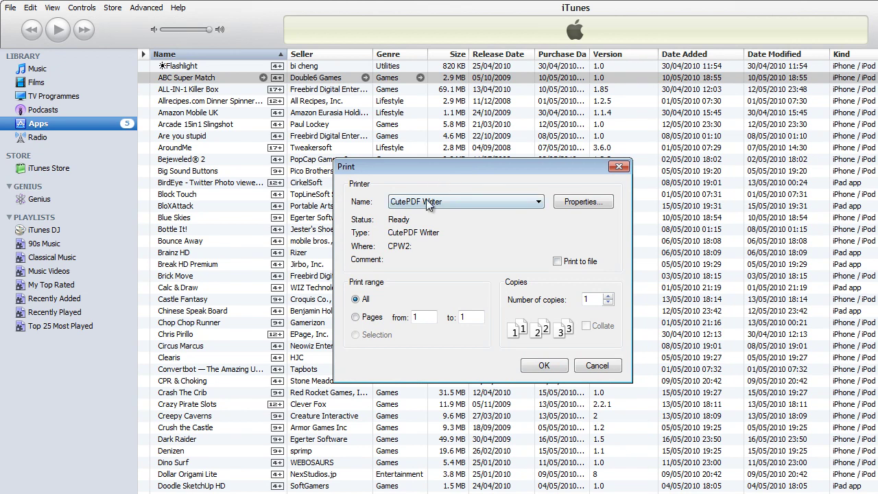
pyautogui.click(450, 202)
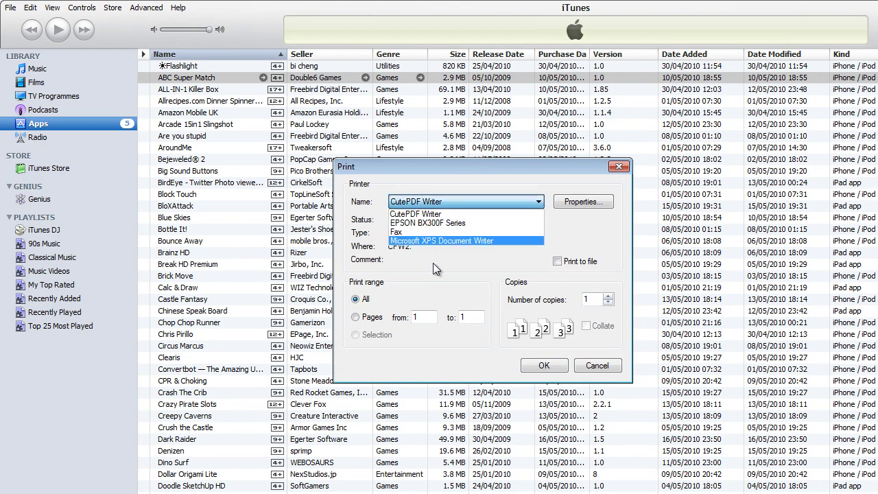
pyautogui.click(417, 215)
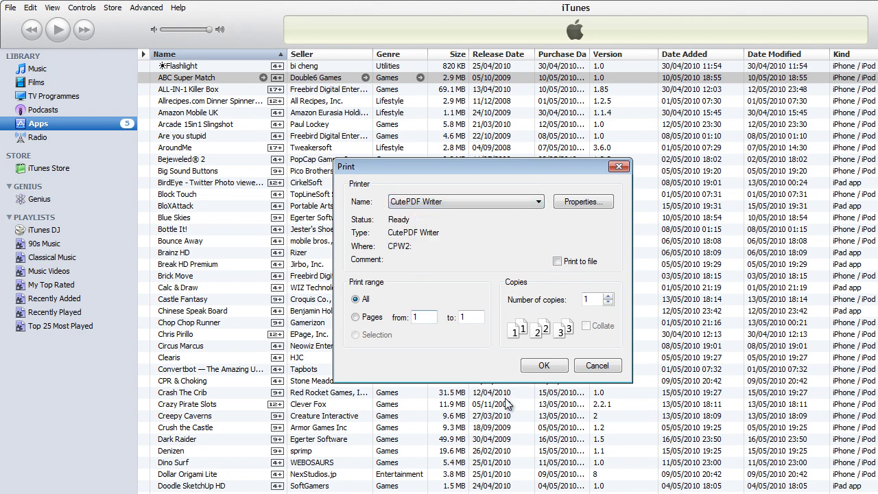
pyautogui.click(539, 365)
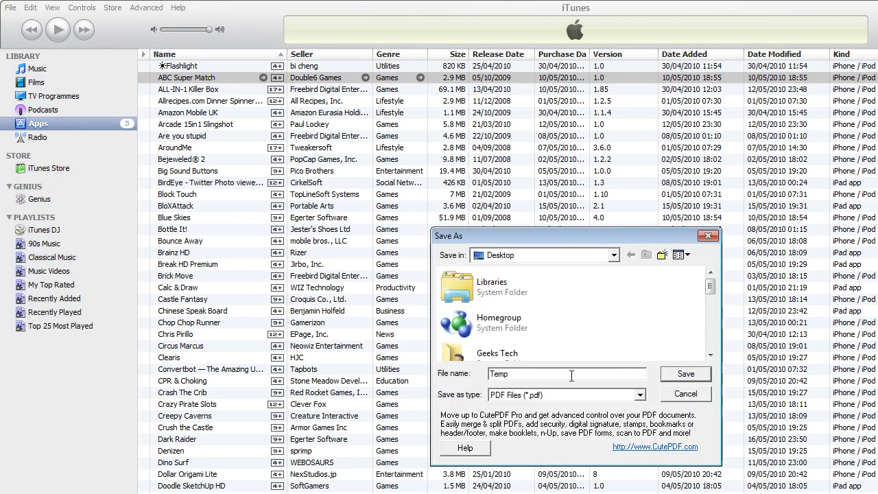
# - Name the output PDF "apps" and close the save window
pyautogui.doubleClick(570, 374)
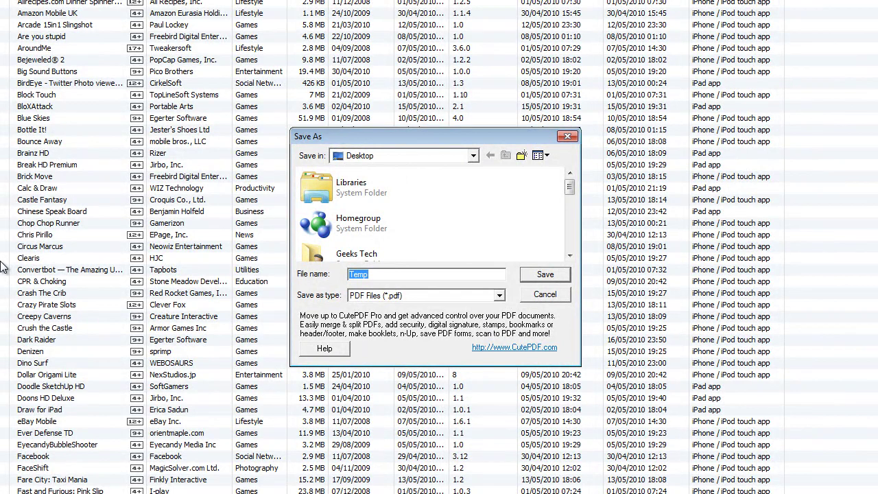
pyautogui.write('apps')
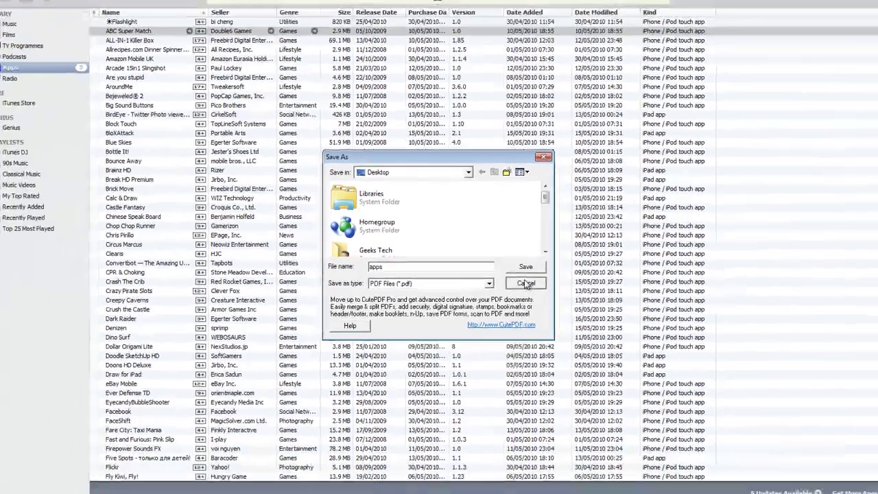
pyautogui.click(526, 284)
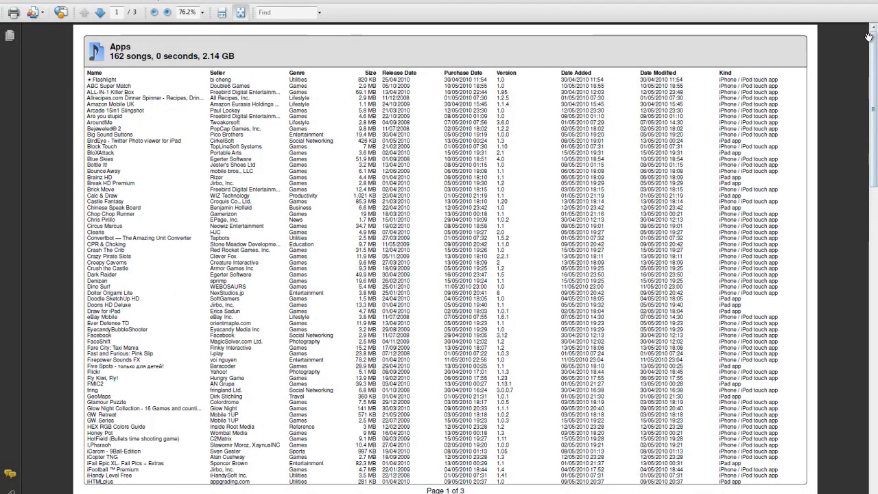
# - Page through the three-page Apps PDF in Foxit Reader, back to page 1, ready to search
pyautogui.click(875, 53)
pyautogui.moveTo(875, 54); pyautogui.dragTo(872, 132)
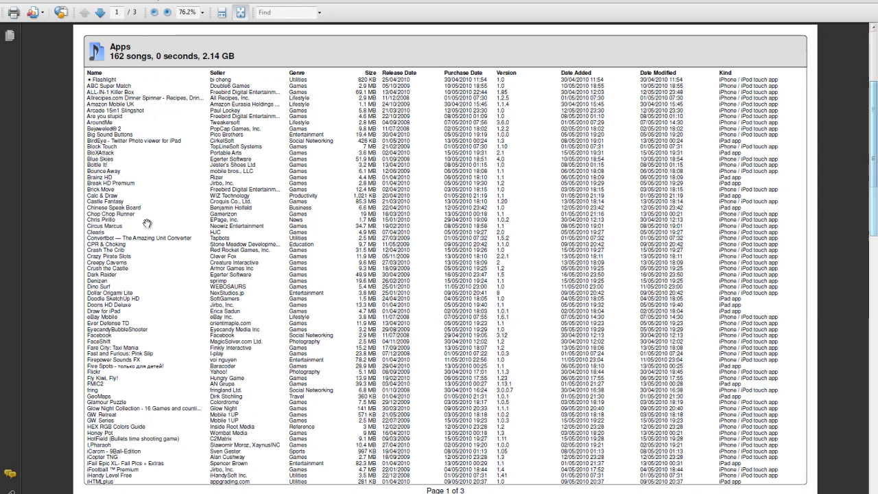
pyautogui.scroll(-2, 147, 223)
pyautogui.scroll(2, 147, 223)
pyautogui.scroll(-1, 147, 225)
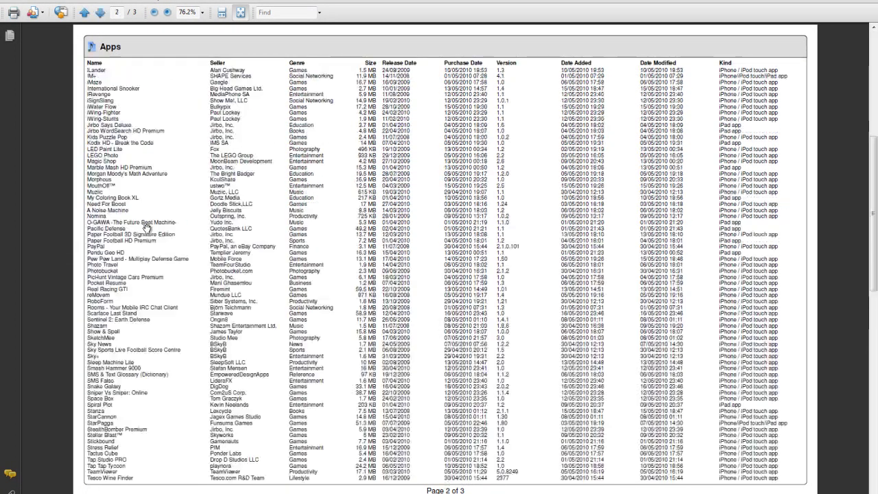
pyautogui.scroll(1, 147, 223)
pyautogui.click(287, 13)
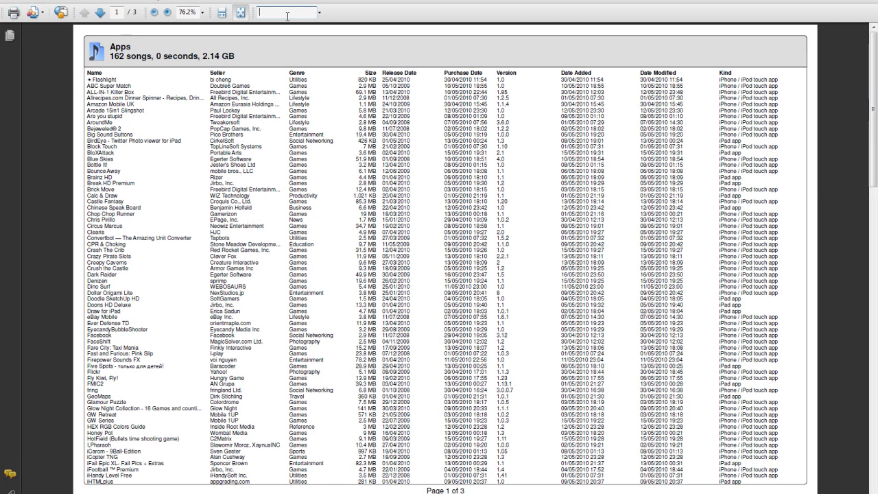
# - Search the PDF for "facebook", fixing the mistyped term, to highlight the Facebook entry
pyautogui.write('book')
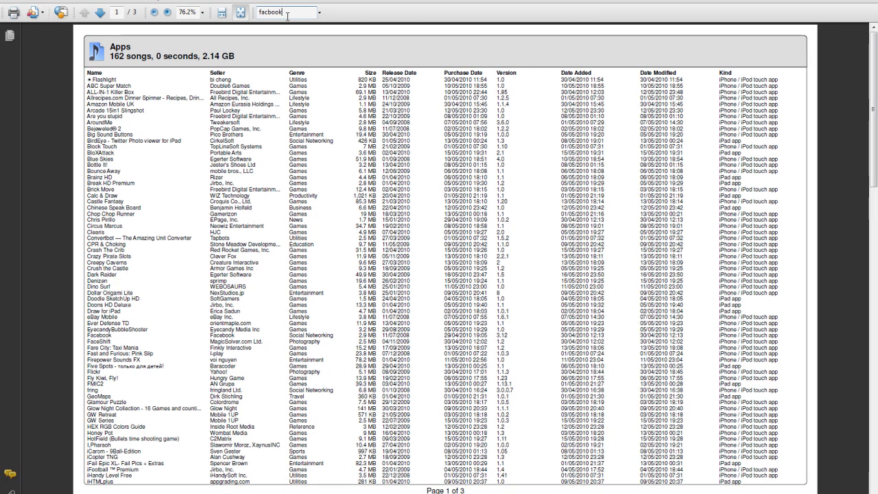
pyautogui.press('Return')
pyautogui.press('Return')
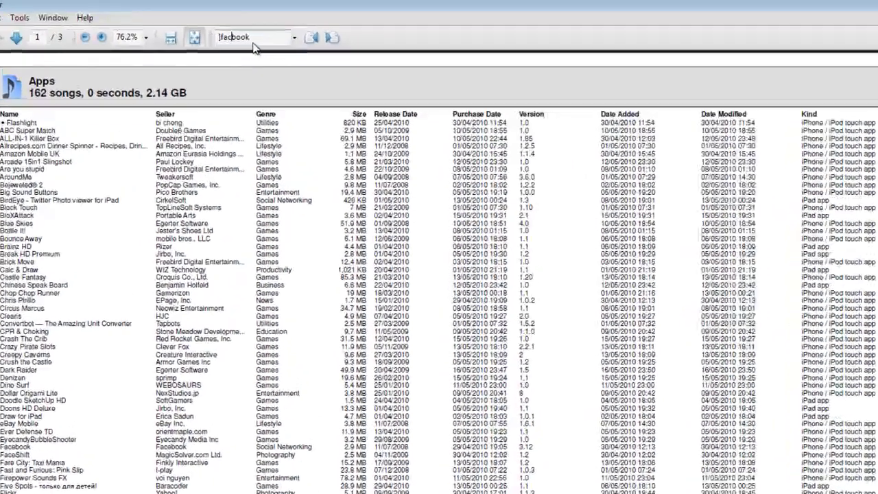
pyautogui.hotkey('ctrl', 'a')
pyautogui.press('BackSpace')
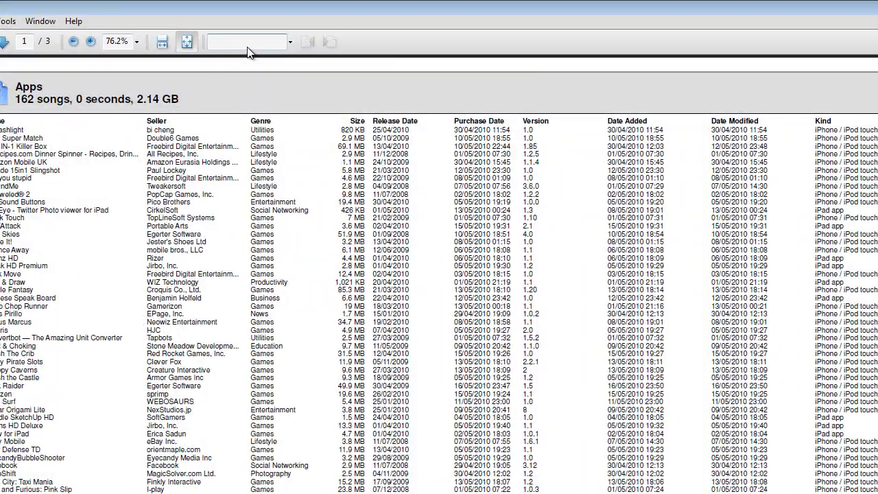
pyautogui.write('faceboojk')
pyautogui.press('BackSpace')
pyautogui.press('BackSpace')
pyautogui.write('k')
pyautogui.press('Return')
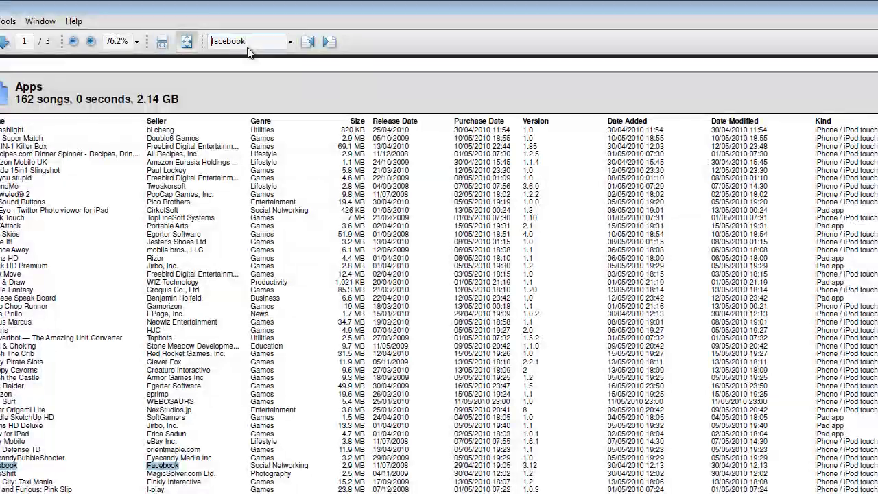